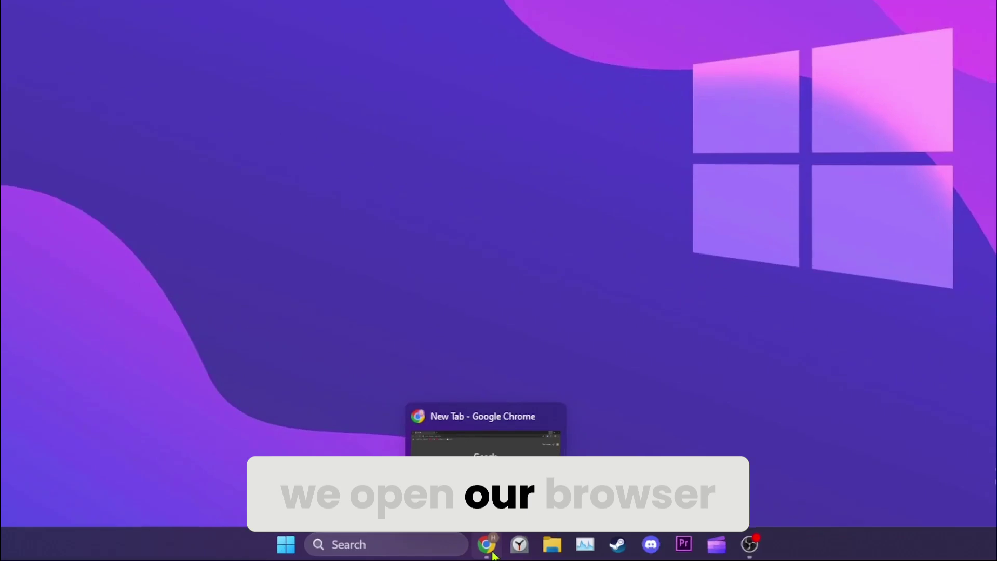
# Step: Bring up Chrome and reach the third-party cookies settings under Privacy and security
pyautogui.click(493, 541)
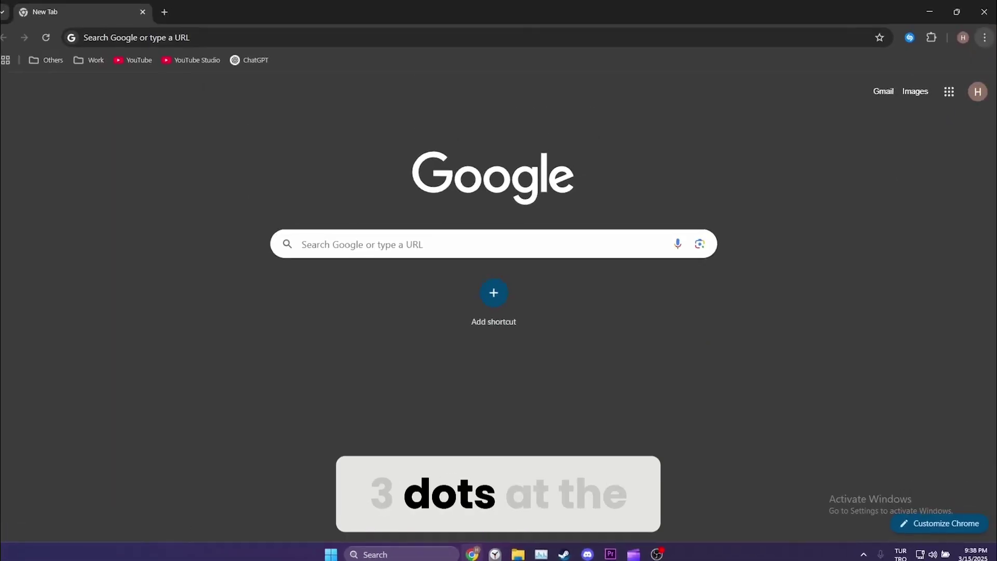
pyautogui.click(985, 37)
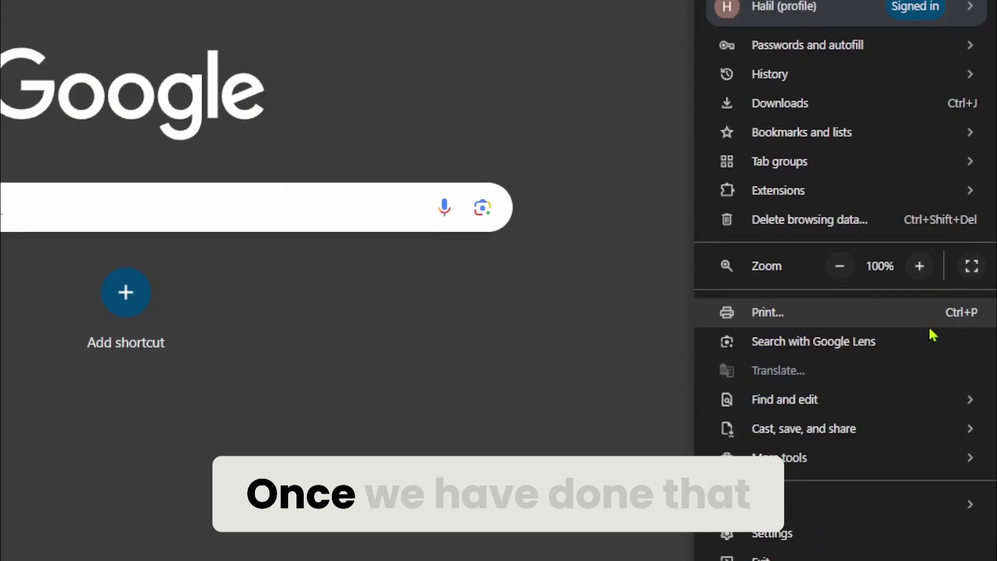
pyautogui.click(895, 328)
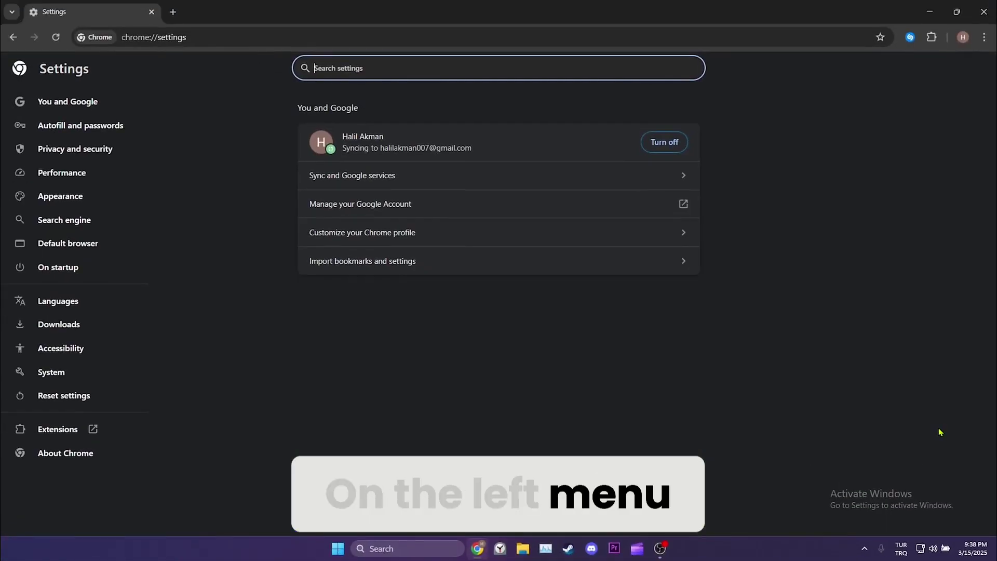
pyautogui.click(75, 148)
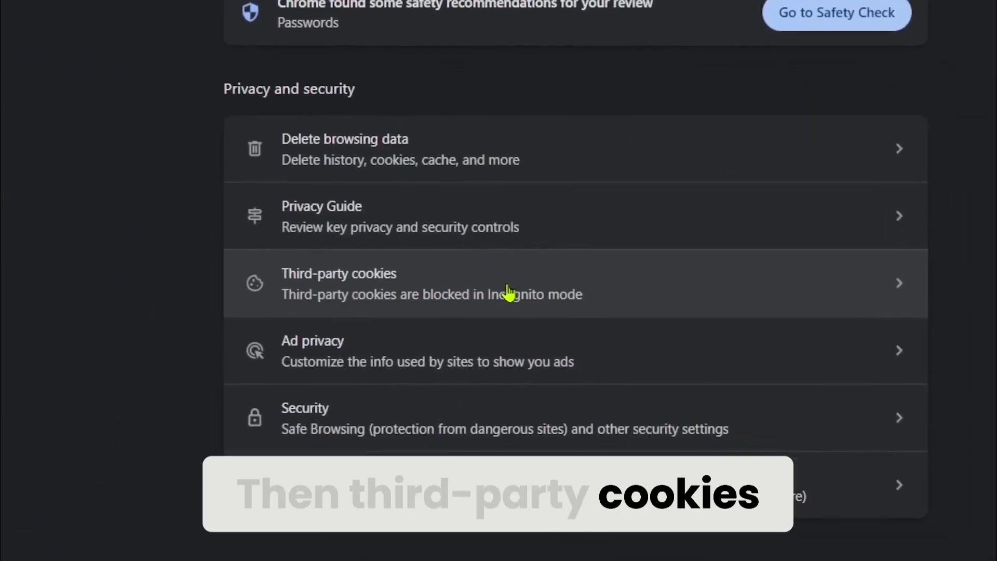
pyautogui.click(508, 296)
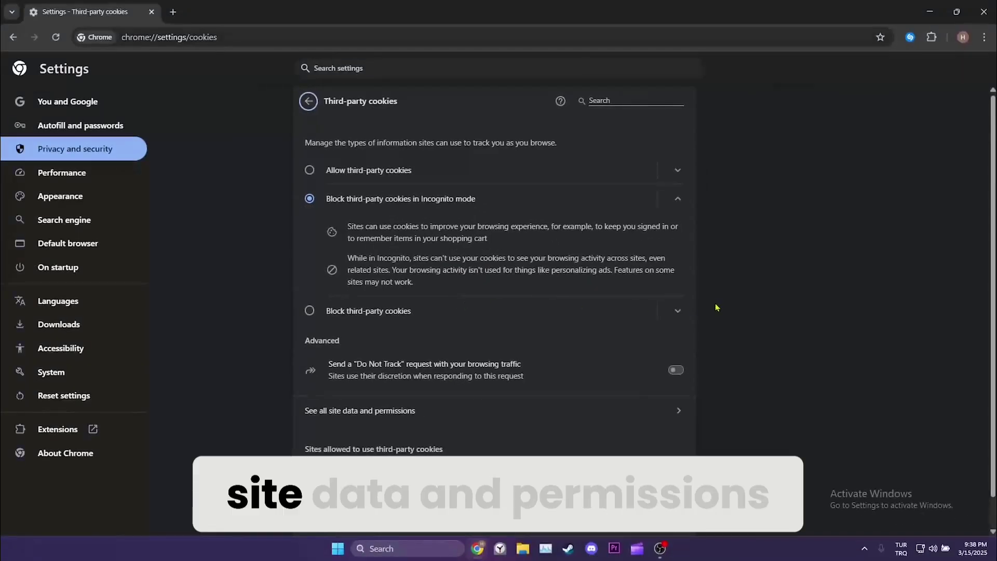
pyautogui.scroll(-1, 716, 308)
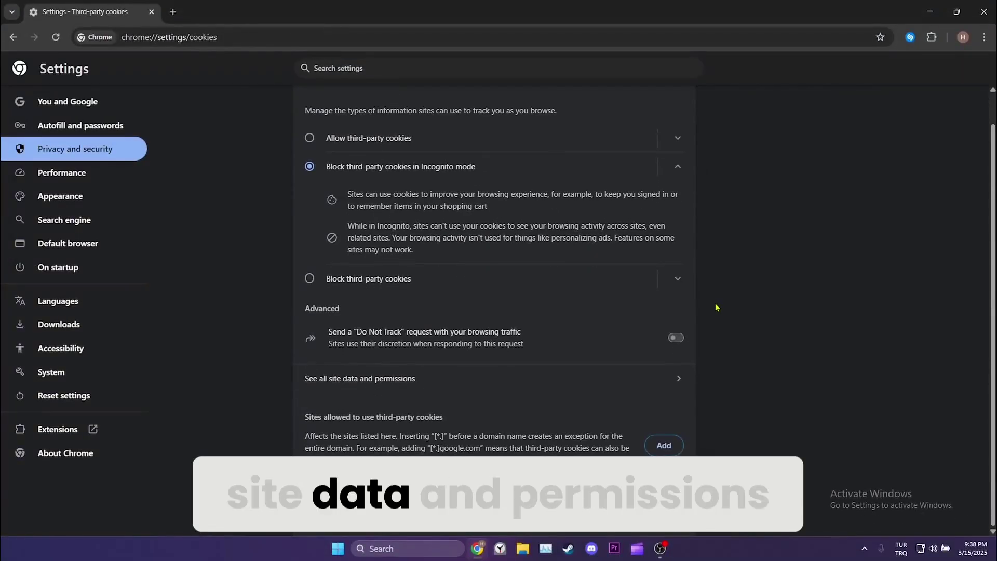
# Step: Filter All sites for chatgpt and delete chatgpt.com's stored data and permissions
pyautogui.click(436, 380)
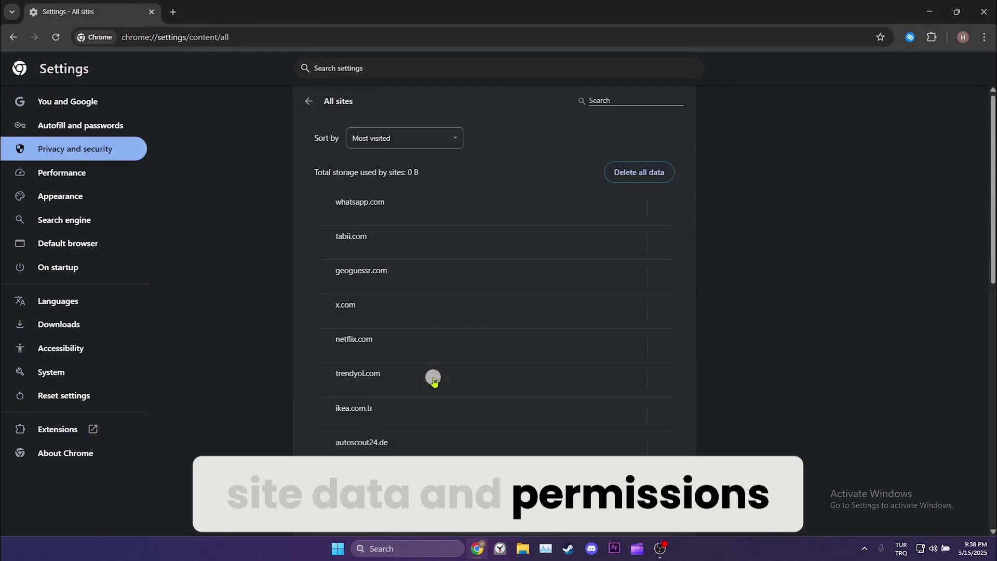
pyautogui.click(627, 100)
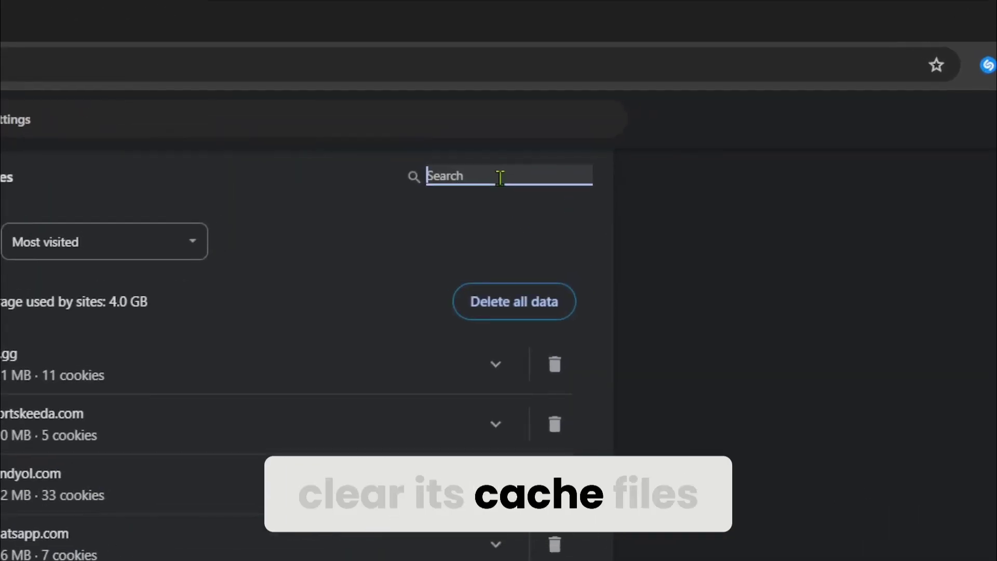
pyautogui.write('chatgpt')
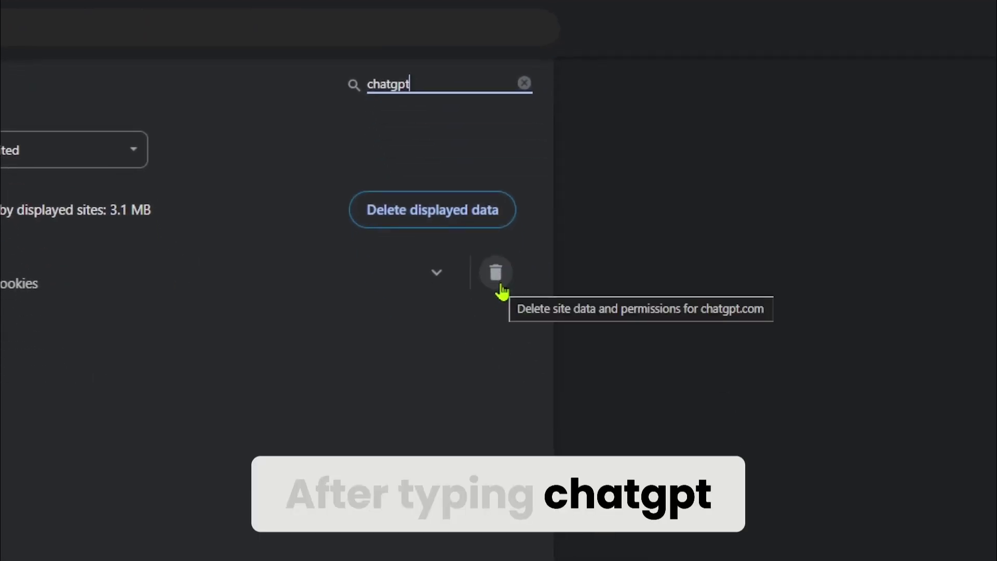
pyautogui.click(562, 364)
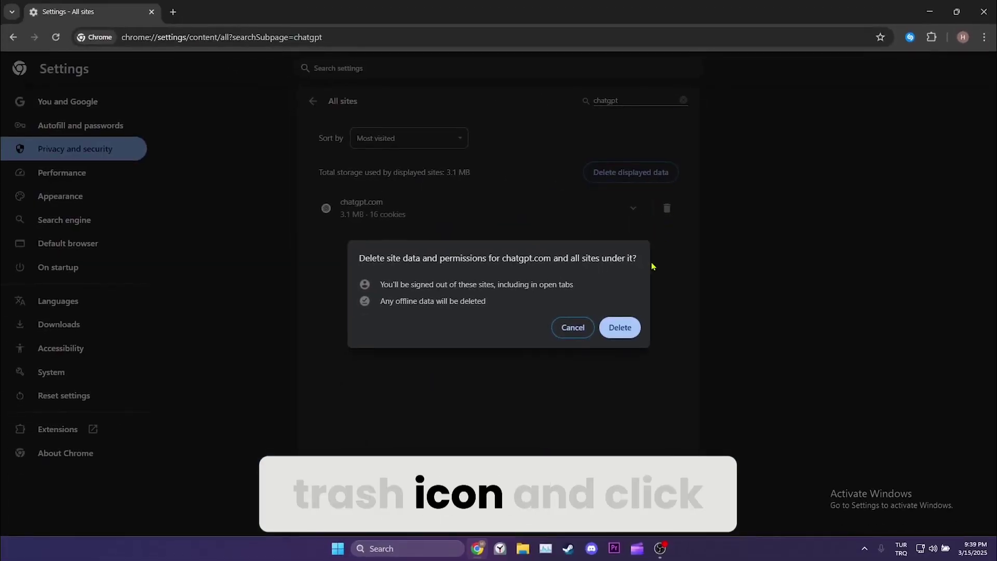
pyautogui.click(620, 328)
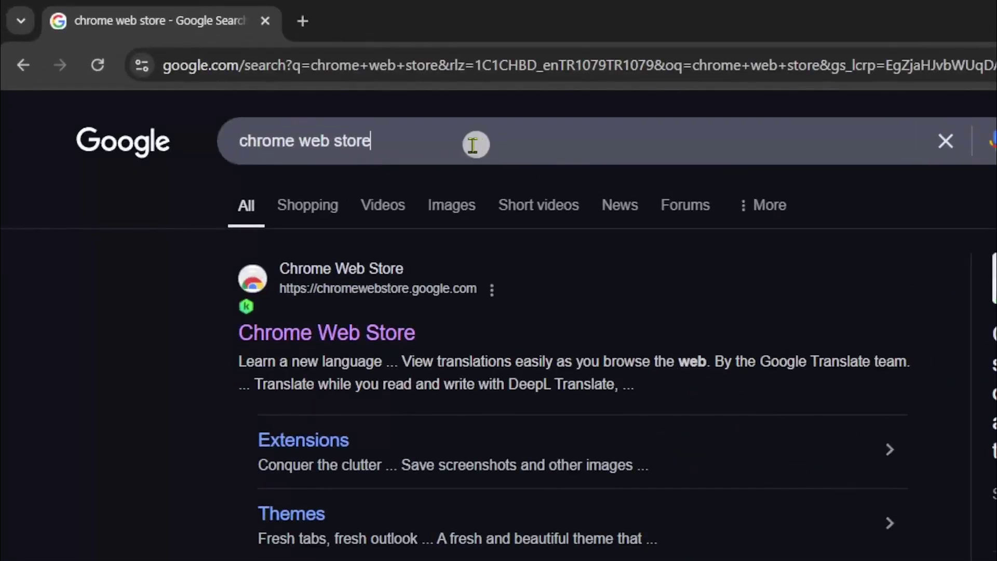
# Step: Search the Chrome Web Store for 'vpn' and switch on the Kaspersky VPN app
pyautogui.moveTo(473, 144); pyautogui.dragTo(212, 149)
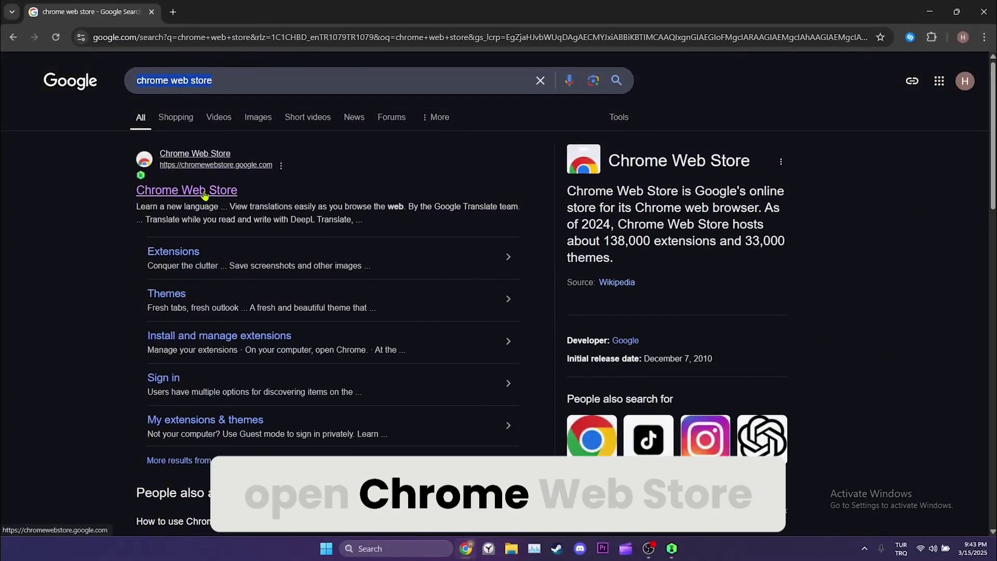
pyautogui.click(205, 191)
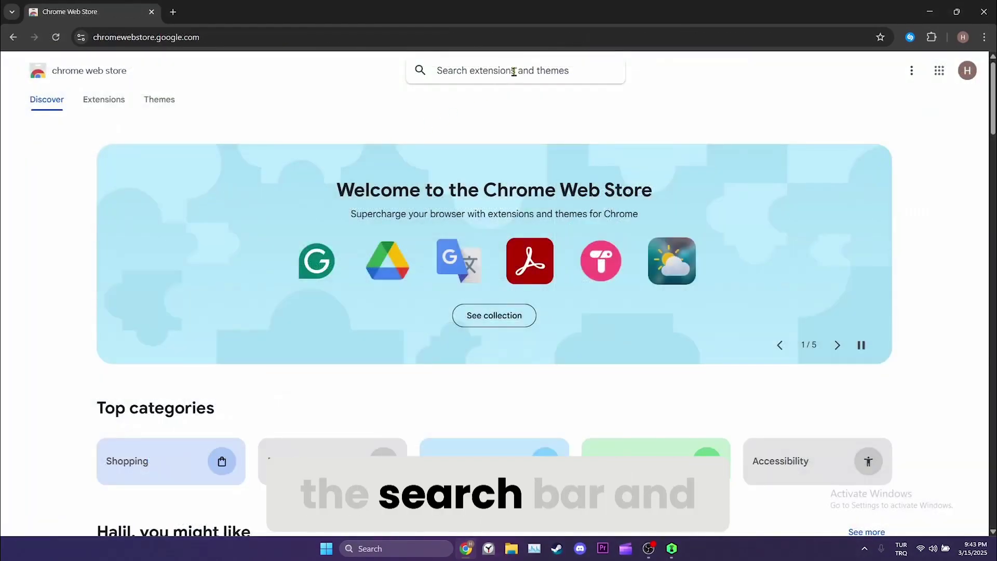
pyautogui.click(514, 72)
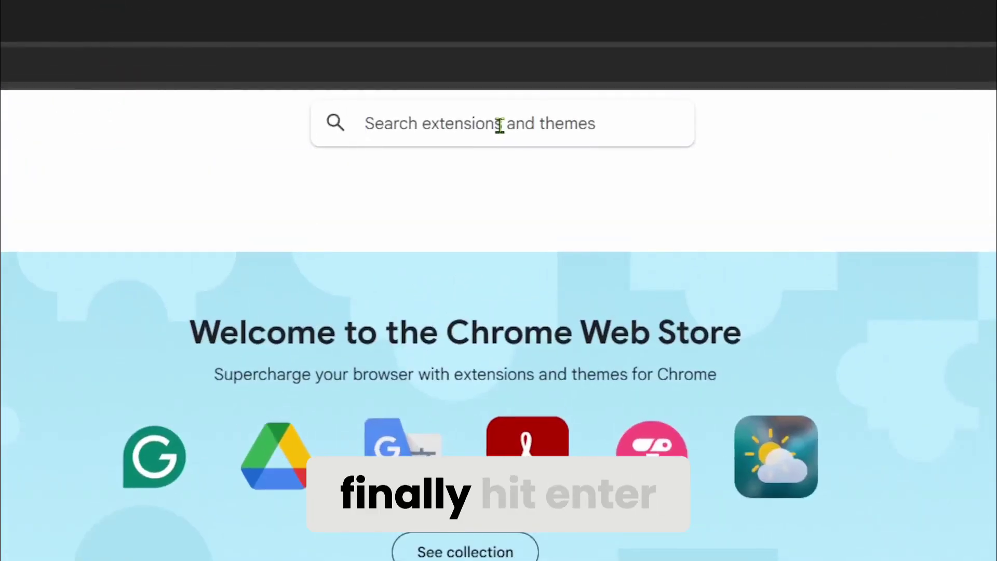
pyautogui.write('vpn')
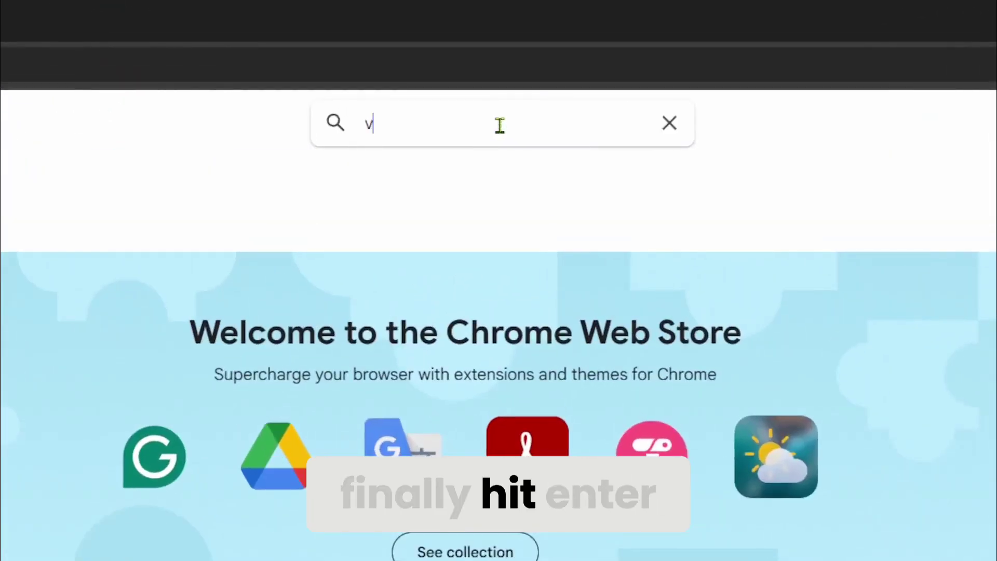
pyautogui.press('Return')
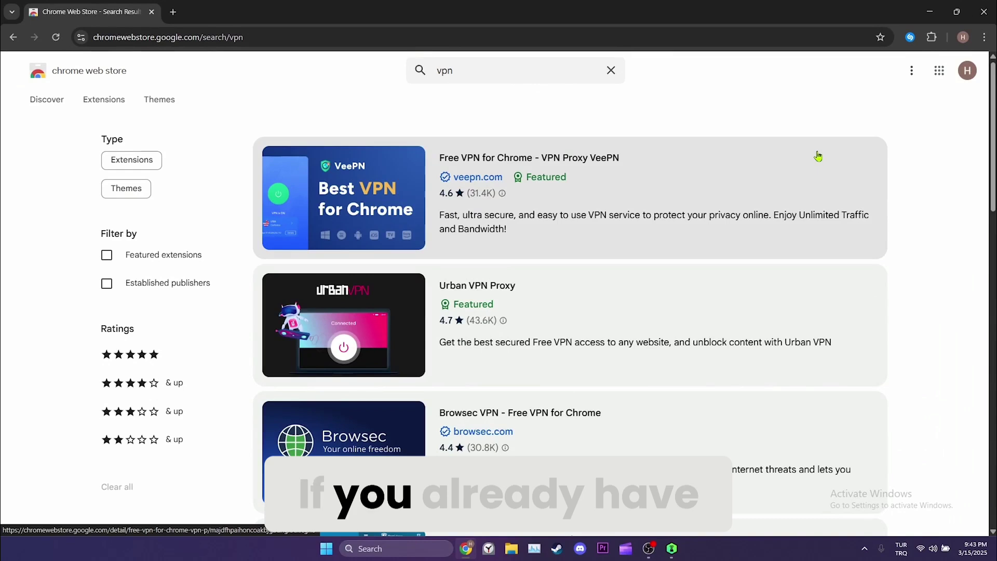
pyautogui.click(671, 548)
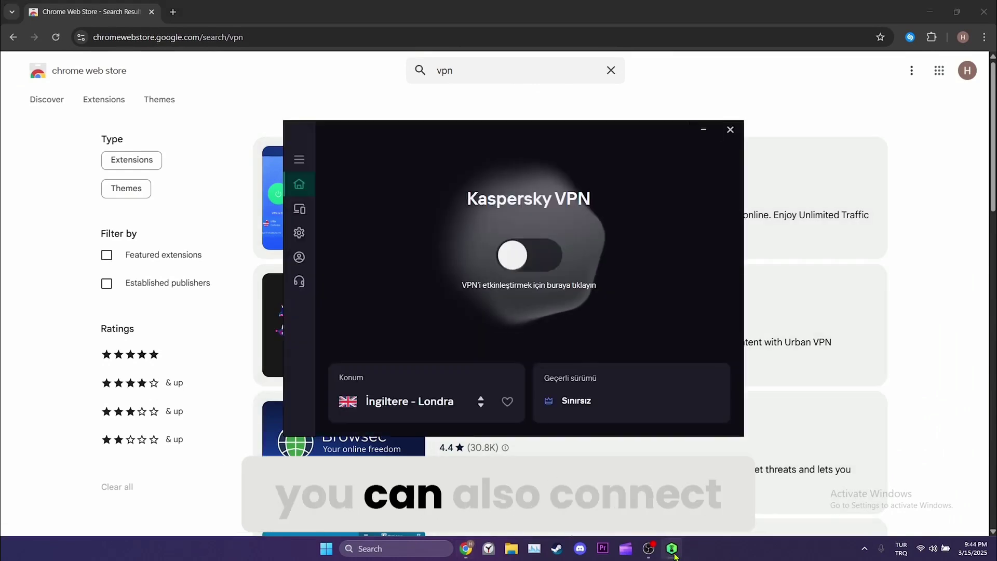
pyautogui.click(533, 266)
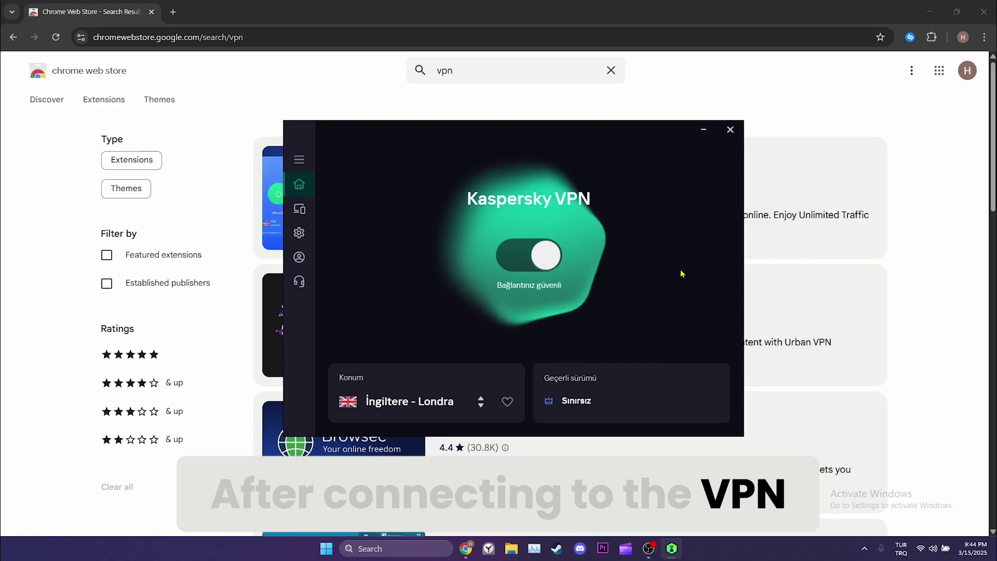
# Step: Hide the VPN window and search Google for 'chatgpt' in a new tab
pyautogui.click(703, 130)
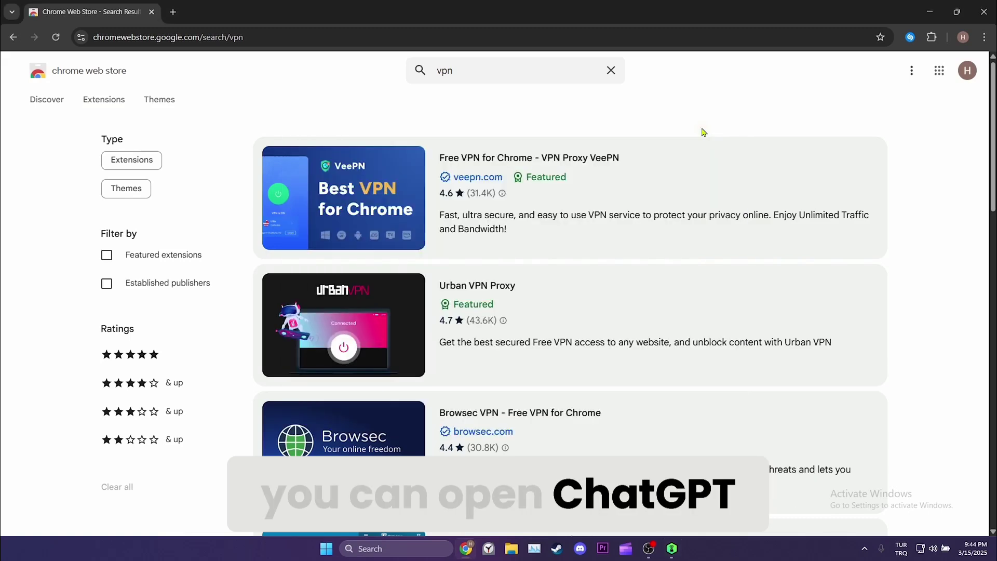
pyautogui.hotkey('ctrl', 't')
pyautogui.write('chatgpt.com')
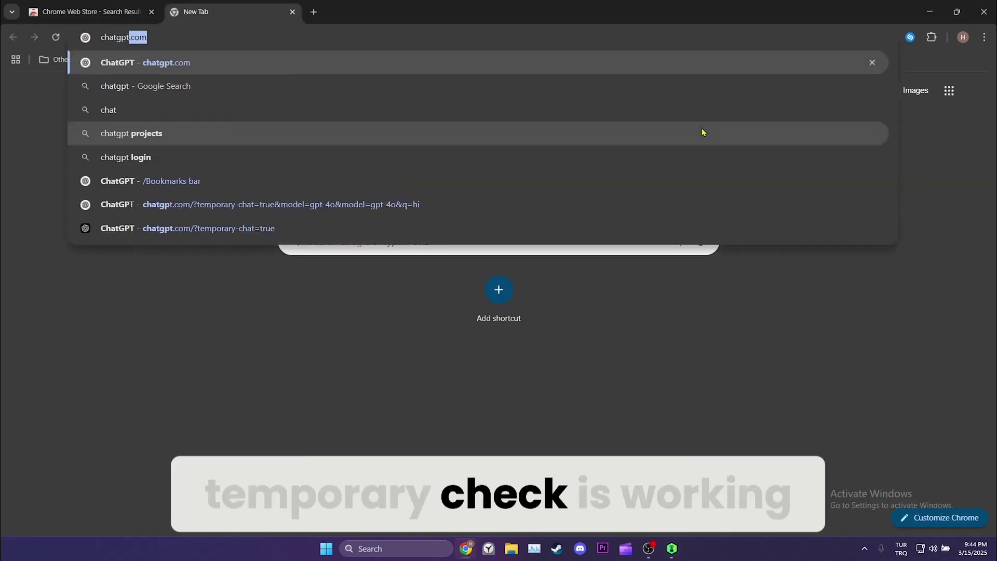
pyautogui.press('Down')
pyautogui.press('Return')
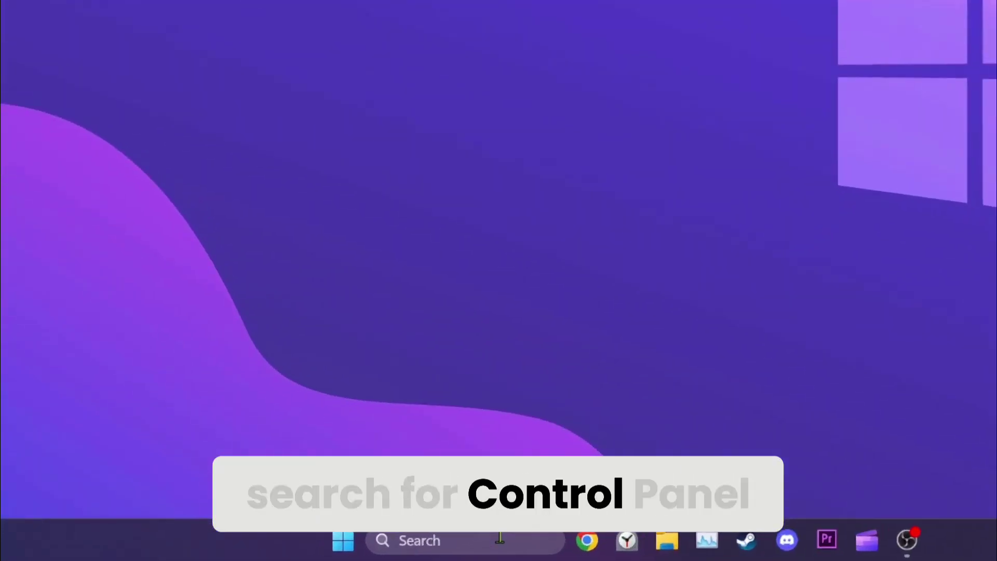
# Step: Find Control Panel through taskbar search and go to Network and Internet
pyautogui.click(499, 541)
pyautogui.write('control panel')
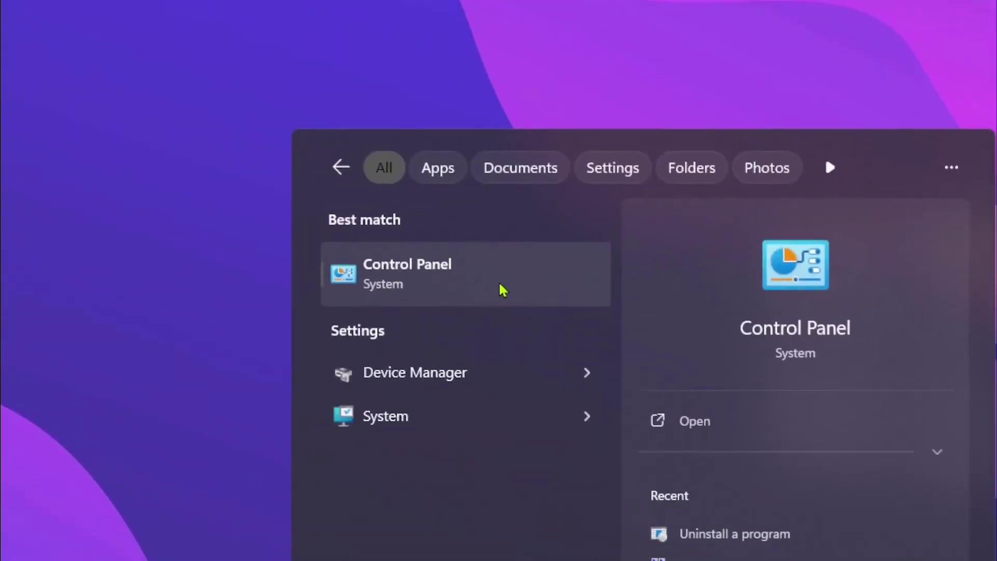
pyautogui.click(506, 285)
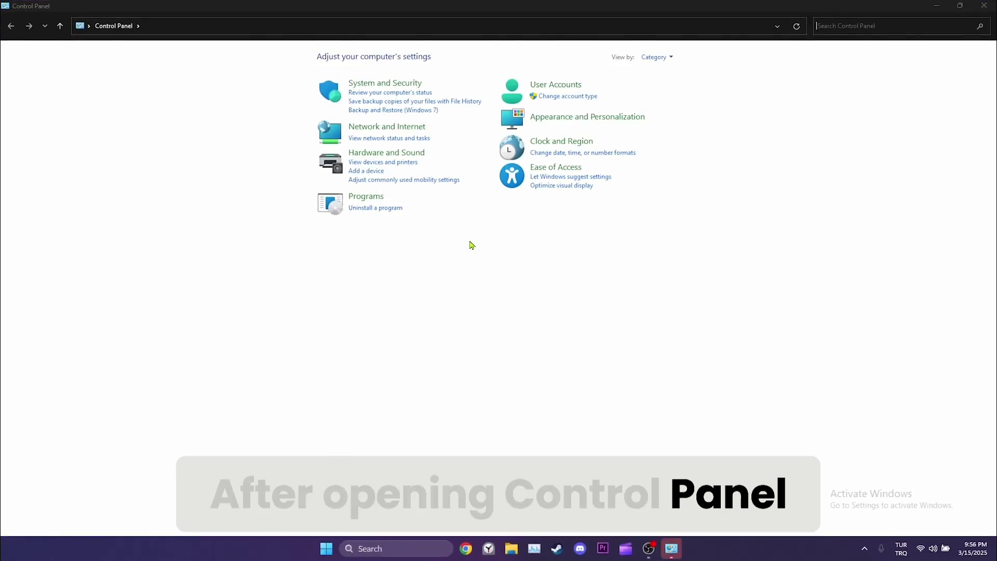
pyautogui.click(411, 131)
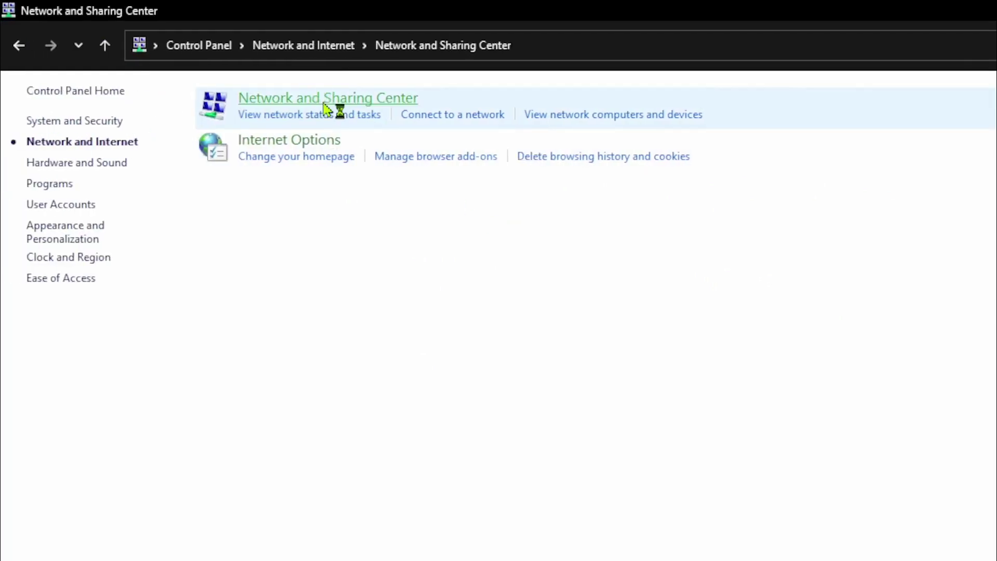
# Step: Go from Network and Sharing Center to the Wi-Fi 2 connection's TCP/IPv4 properties
pyautogui.click(328, 99)
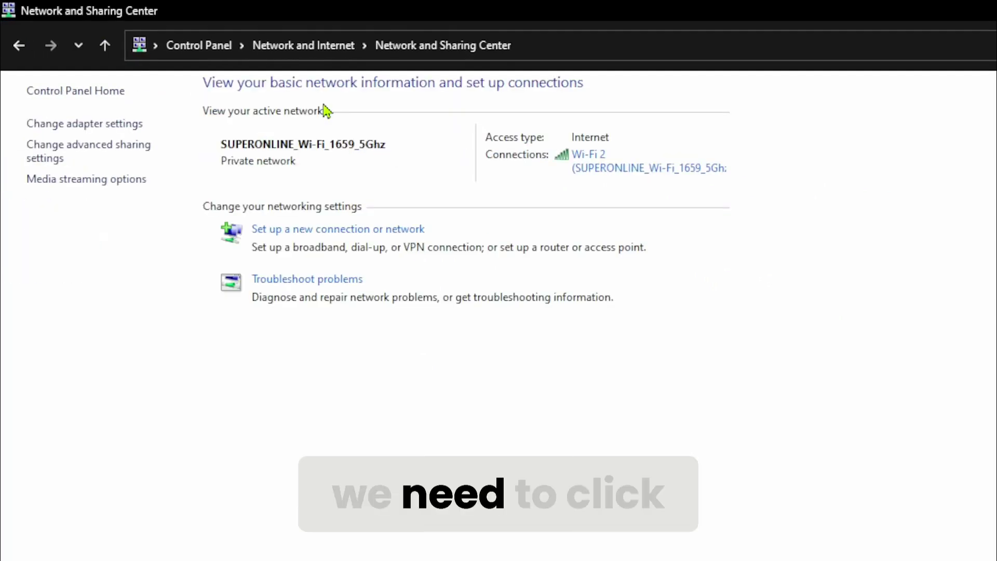
pyautogui.click(503, 170)
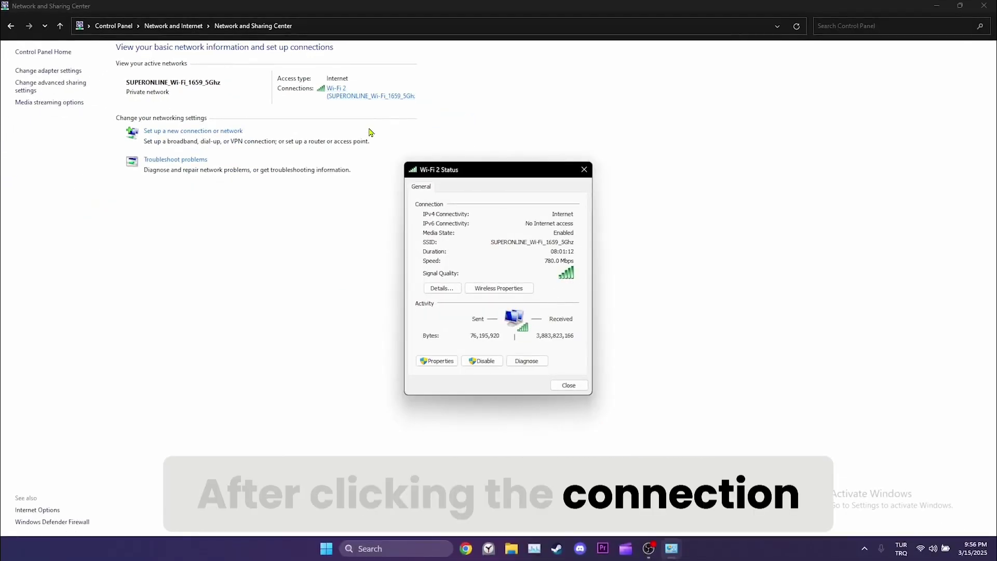
pyautogui.click(437, 361)
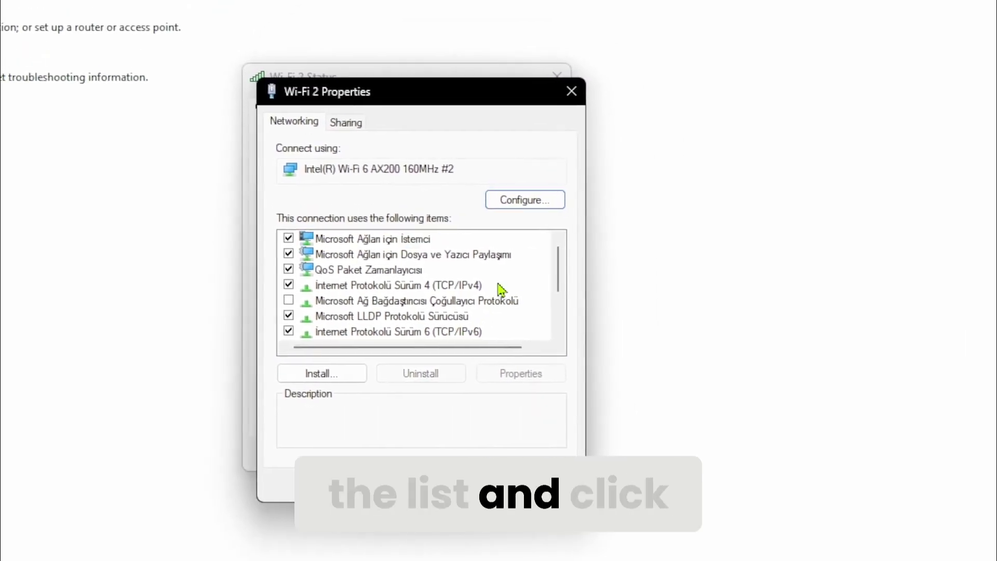
pyautogui.click(499, 287)
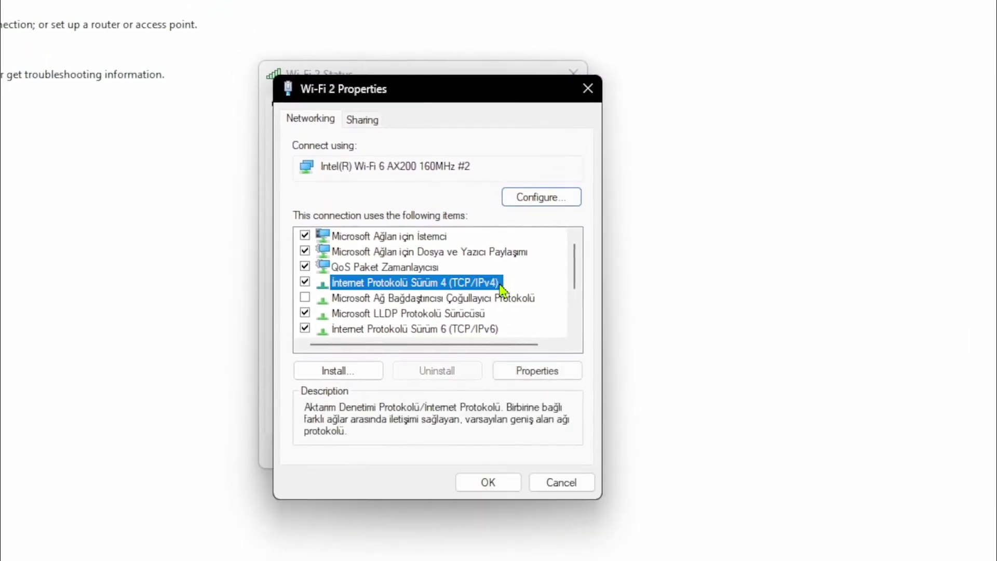
pyautogui.click(507, 286)
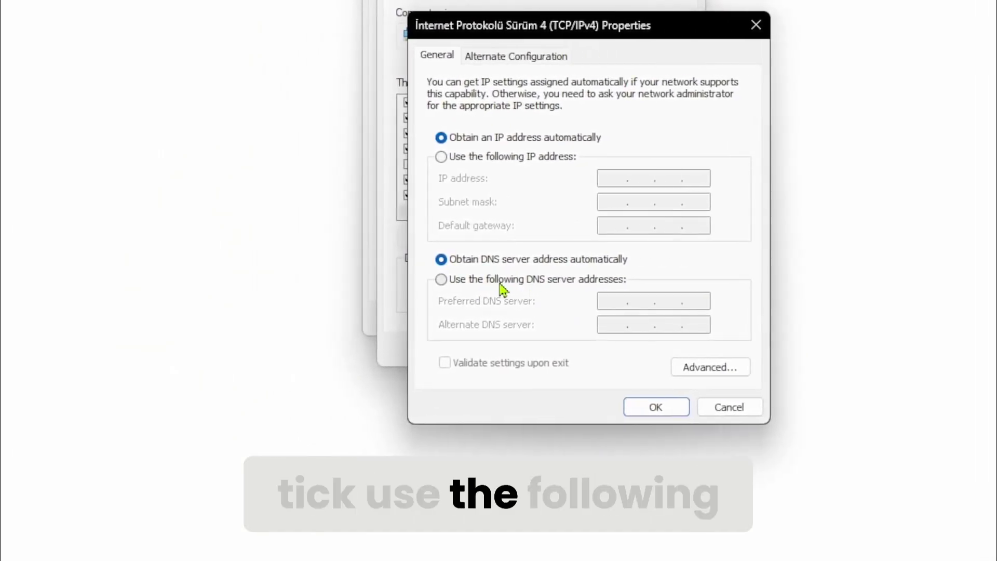
# Step: Set DNS servers manually to 8.8.8.8 and 8.8.4.4, apply, and close the Wi-Fi windows
pyautogui.click(499, 283)
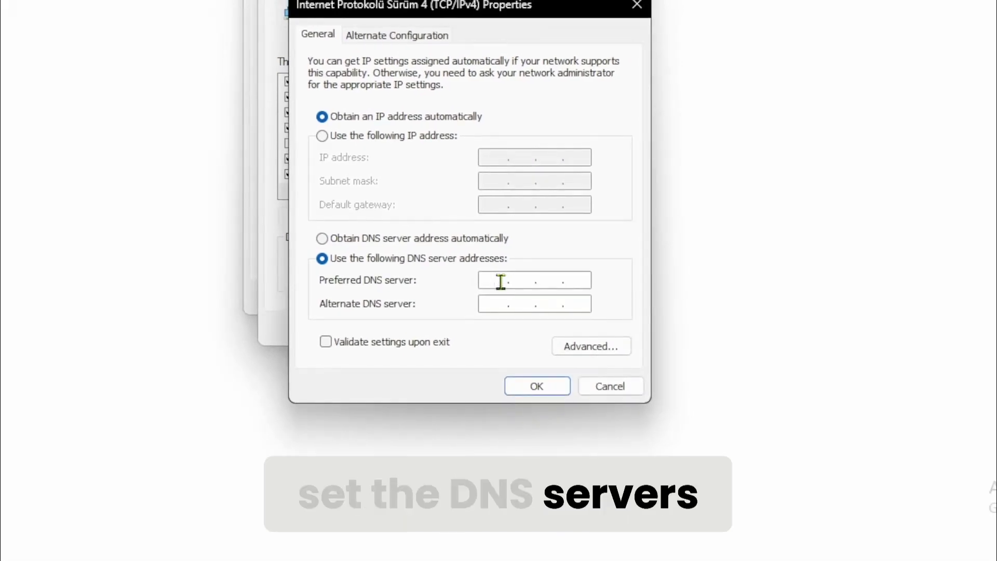
pyautogui.write('8.8..')
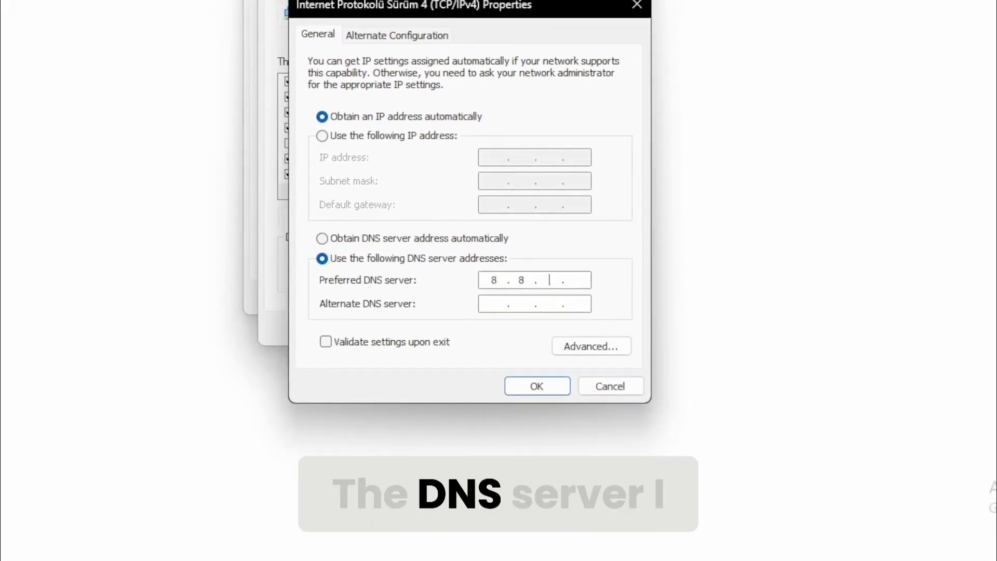
pyautogui.write('888')
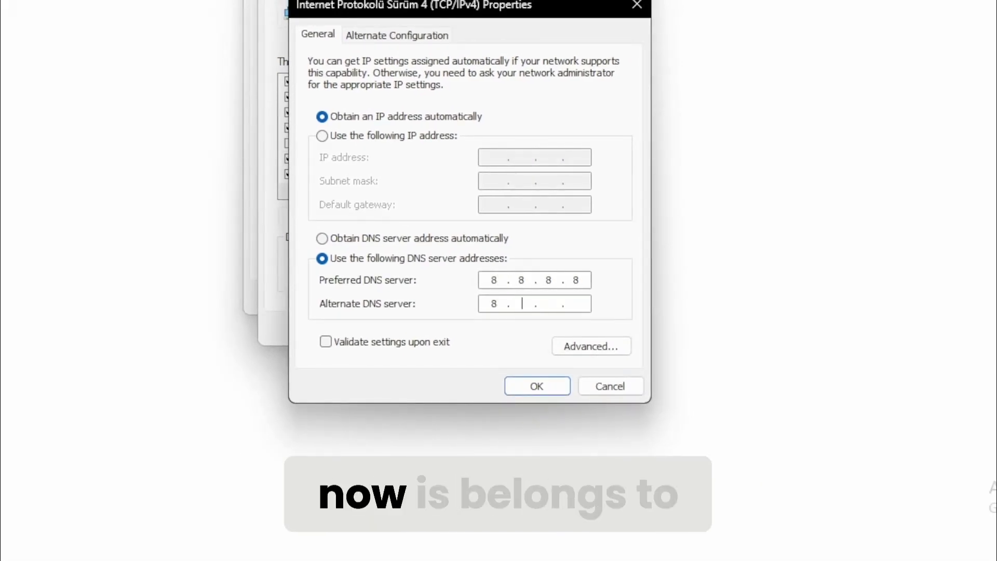
pyautogui.write('844')
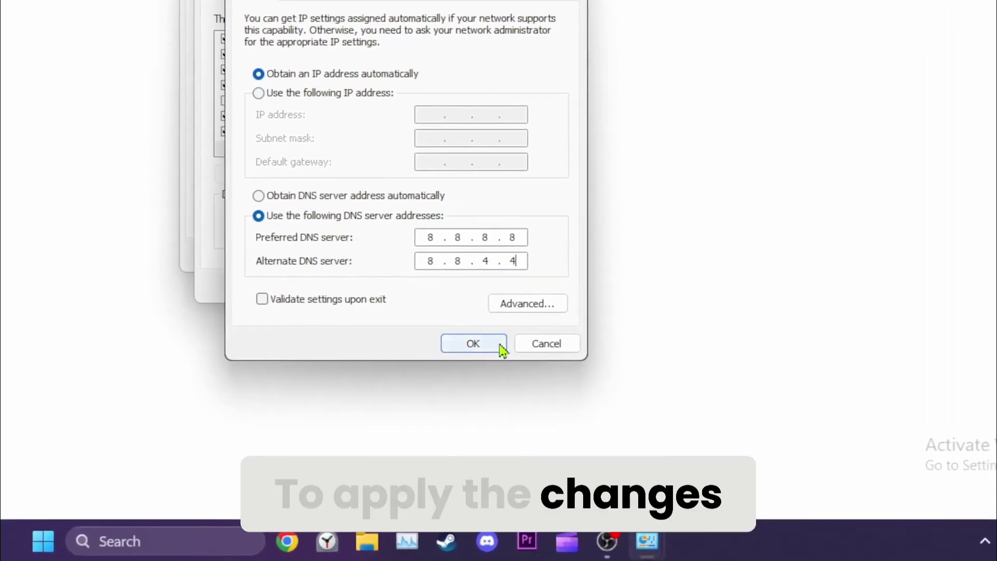
pyautogui.click(472, 344)
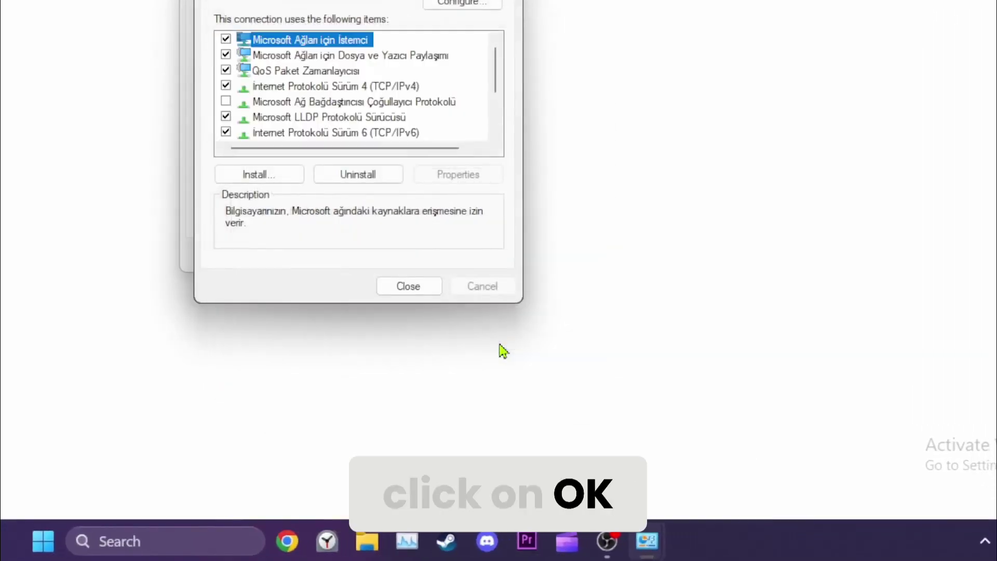
pyautogui.click(499, 287)
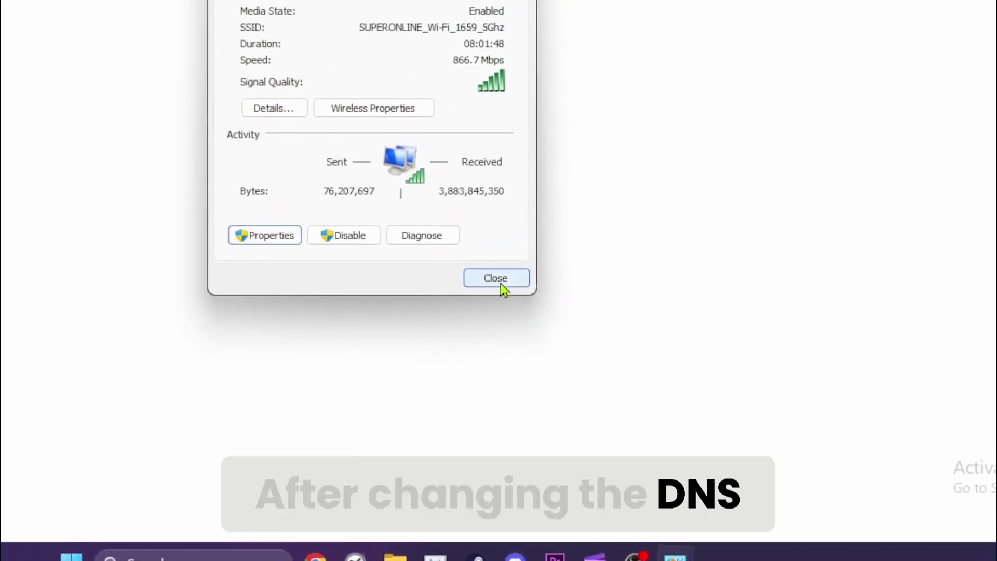
pyautogui.click(499, 280)
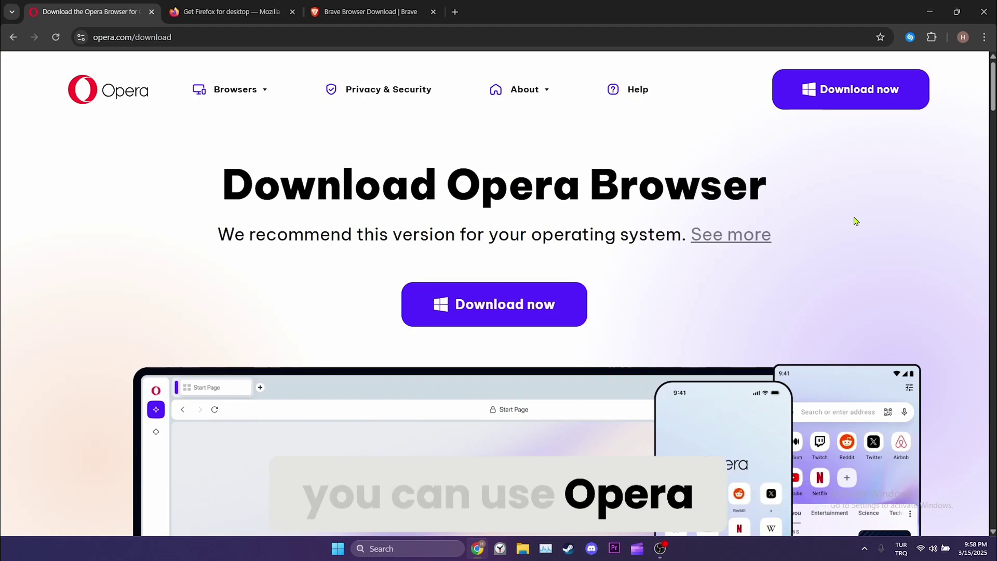
# Step: Switch from the Opera download tab to Firefox, then to Brave
pyautogui.hotkey('ctrl', 'Tab')
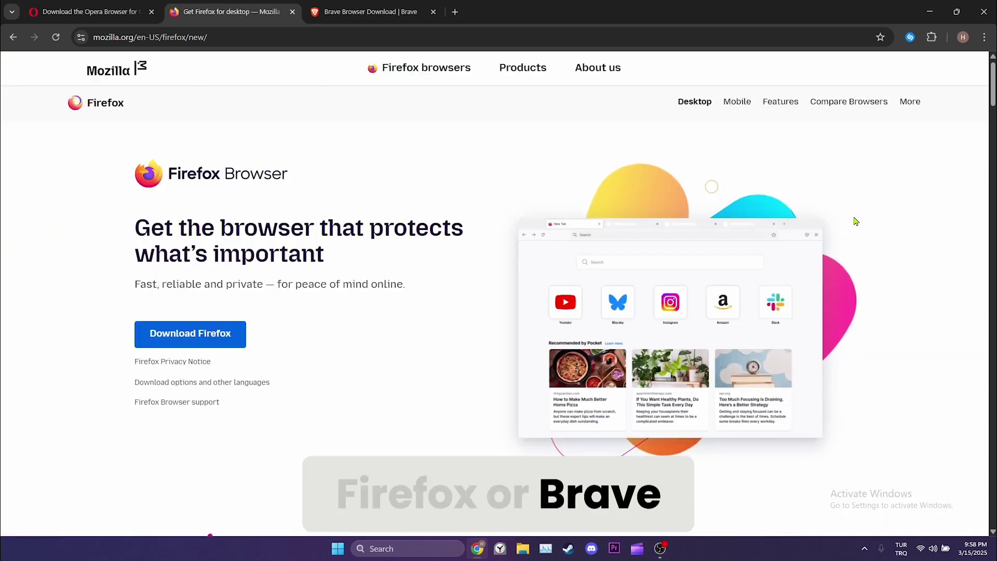
pyautogui.hotkey('ctrl', 'Tab')
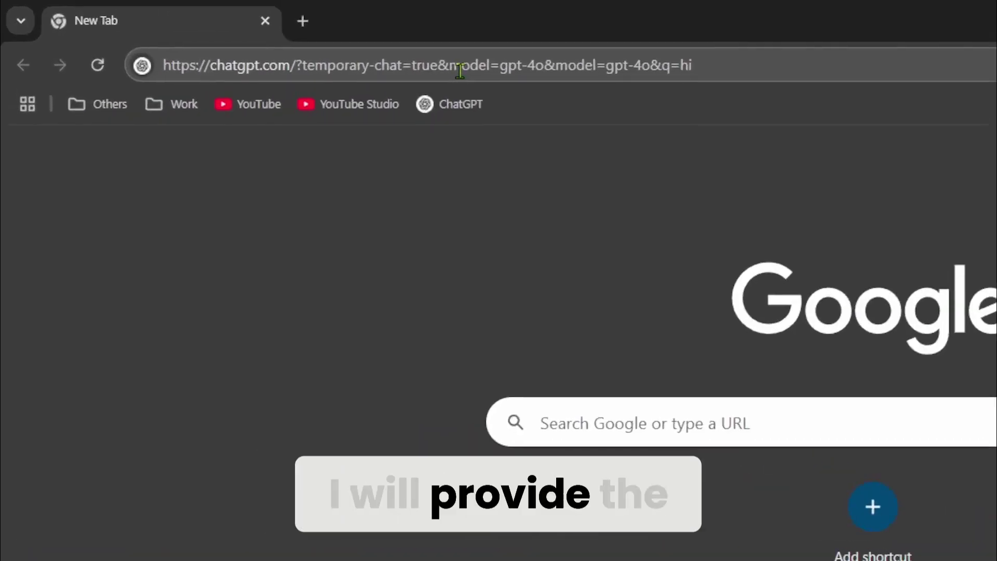
# Step: Load the chatgpt.com temporary-chat link with the gpt-4o model from the address bar
pyautogui.click(460, 71)
pyautogui.press('Return')
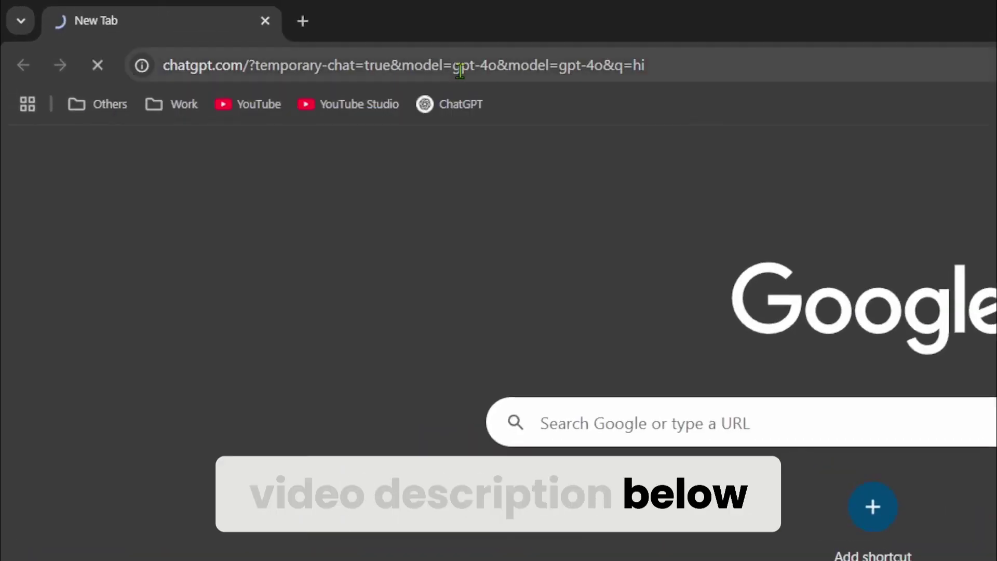